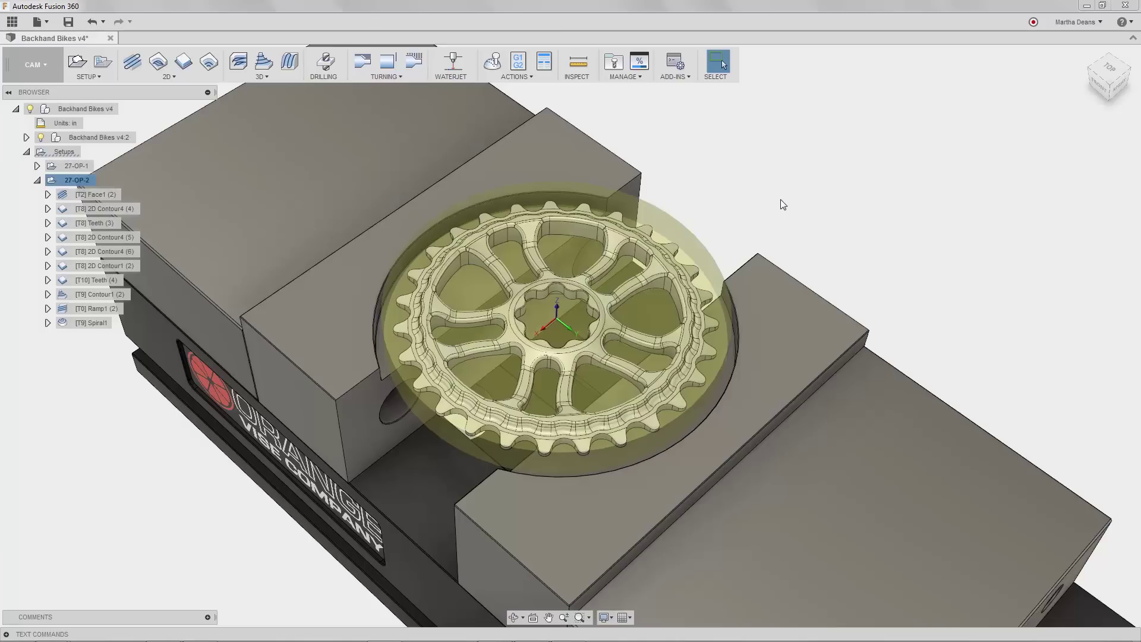
# - Open Post Process from the 27-OP-2 setup's context menu
pyautogui.rightClick(85, 182)
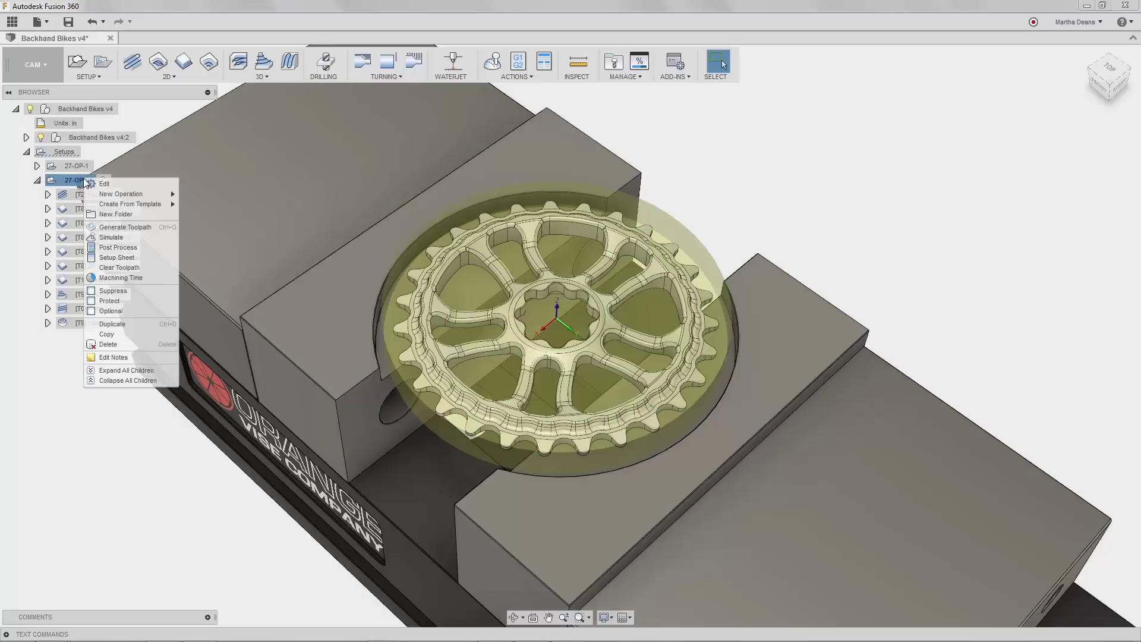
pyautogui.click(127, 247)
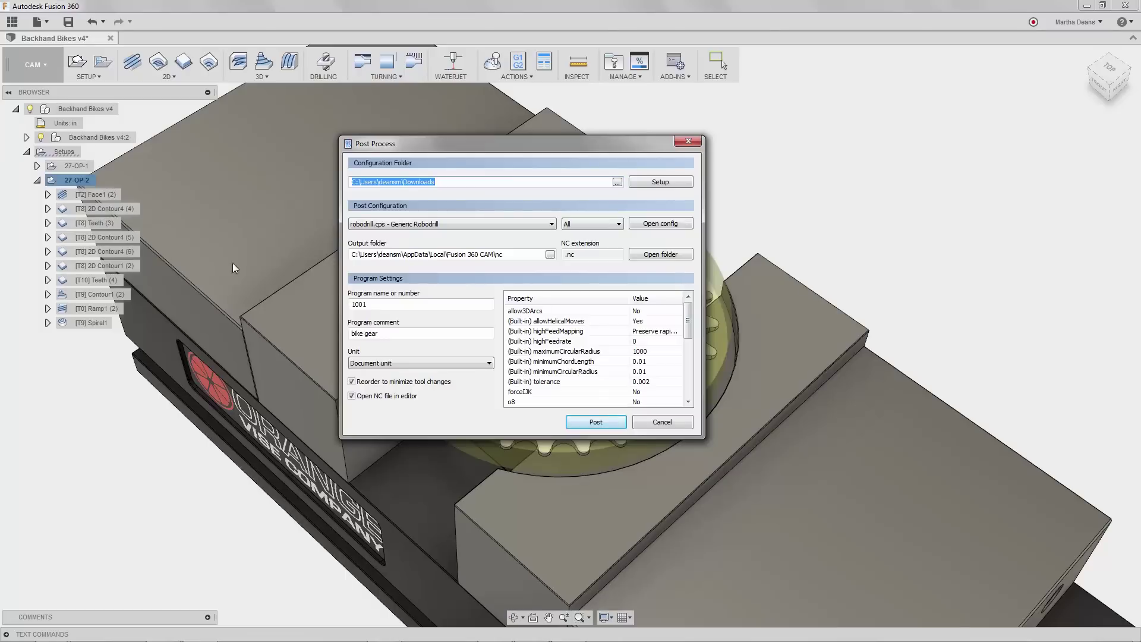
# - Switch the post configuration folder to Use Generic Posts and browse the post list
pyautogui.click(640, 184)
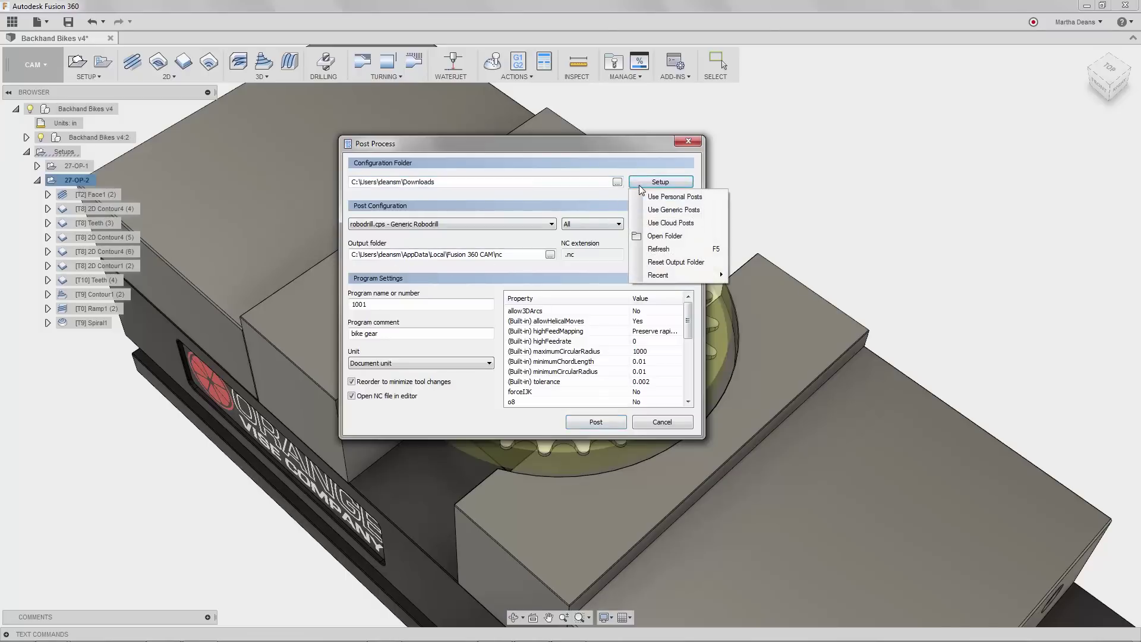
pyautogui.click(644, 211)
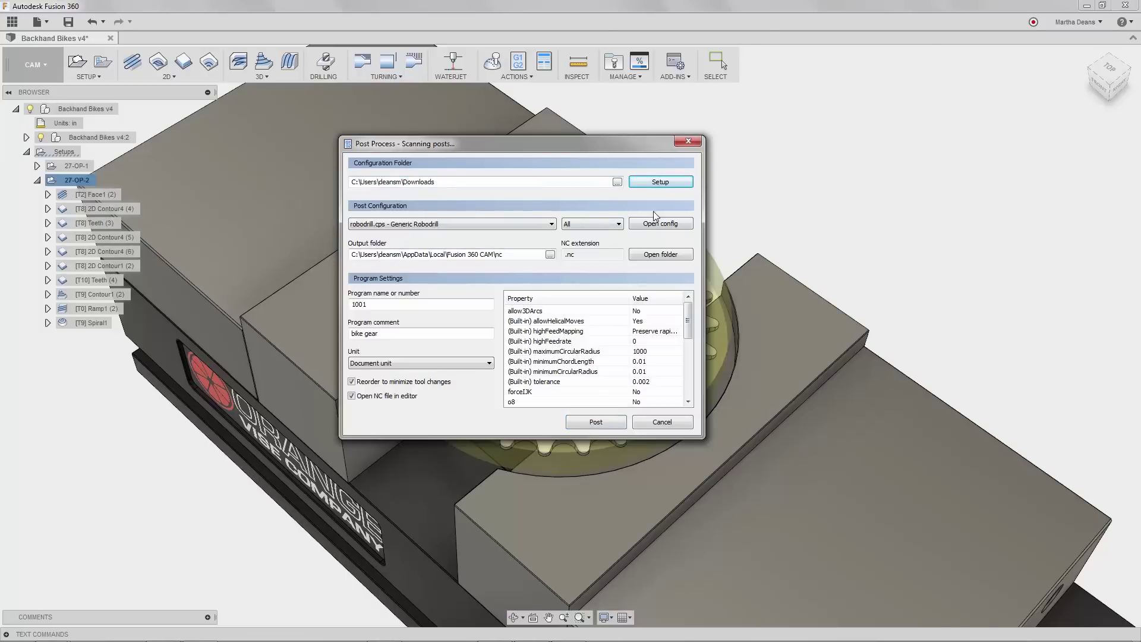
pyautogui.click(551, 224)
pyautogui.moveTo(641, 245); pyautogui.dragTo(640, 337)
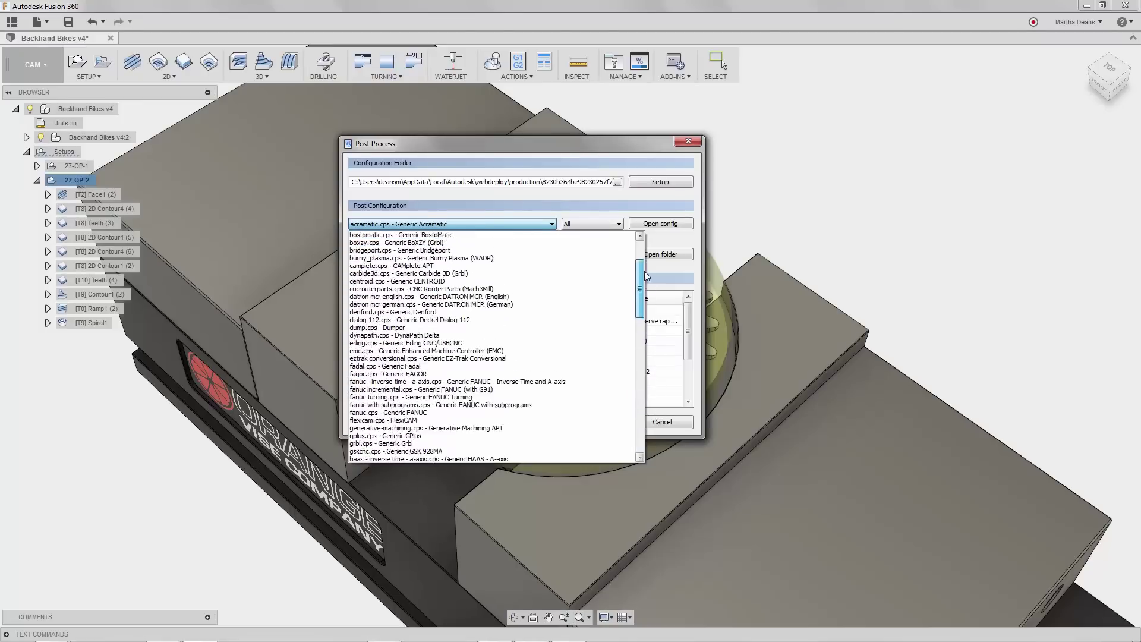
pyautogui.moveTo(640, 335); pyautogui.dragTo(642, 257)
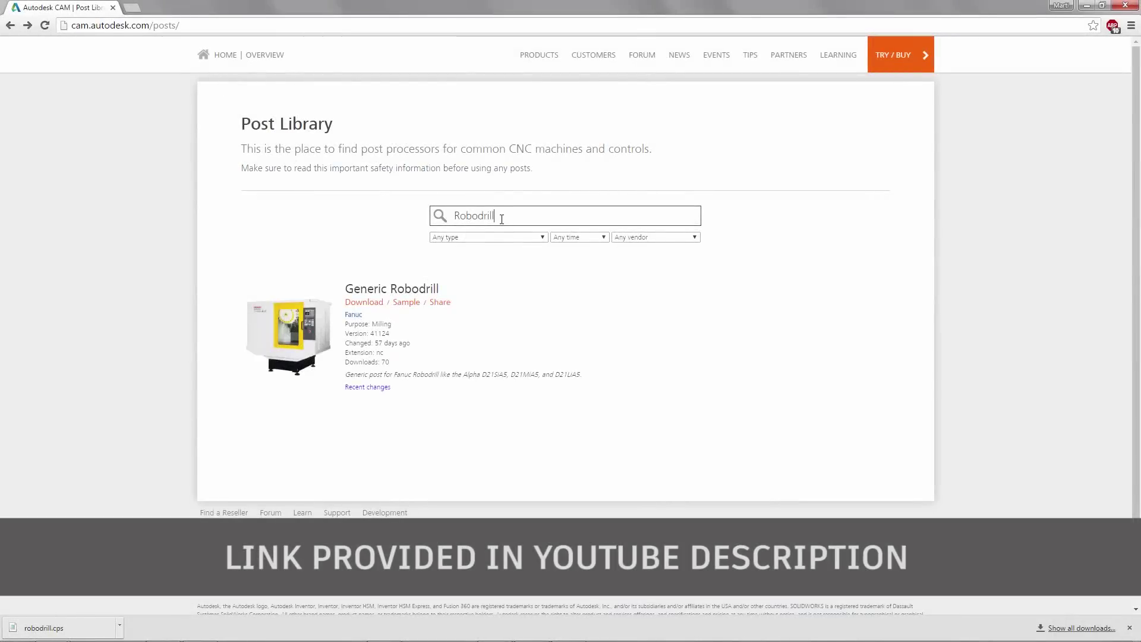
# - Download the Generic Robodrill post (robodrill.cps) from the Post Library
pyautogui.click(378, 309)
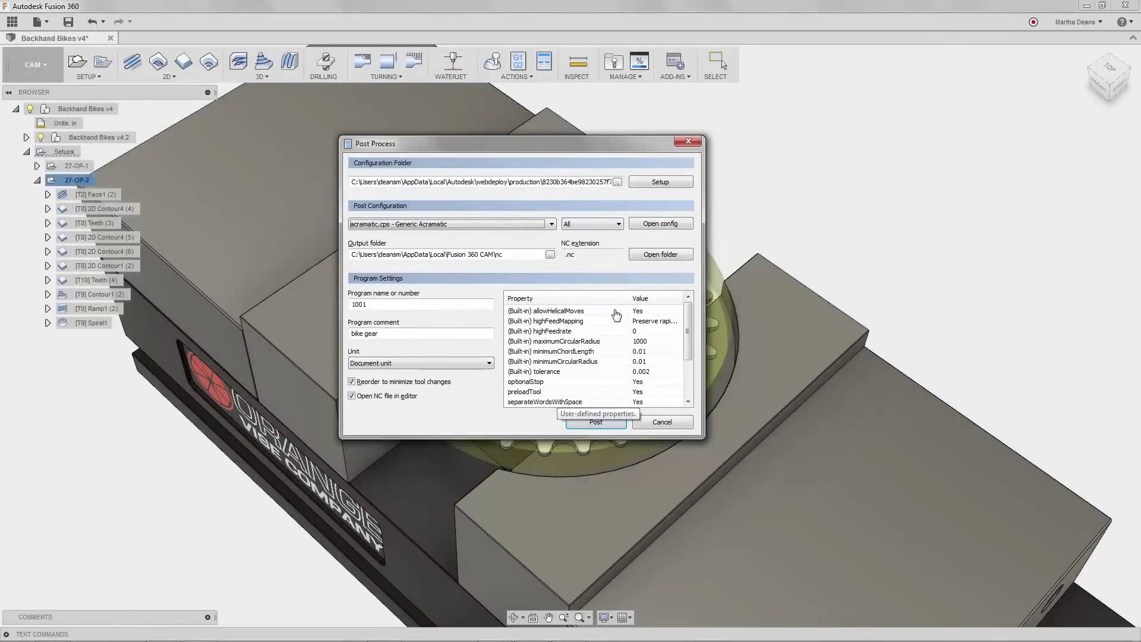
# - Point the configuration folder to Downloads and select robodrill.cps - Generic Robodrill
pyautogui.click(618, 182)
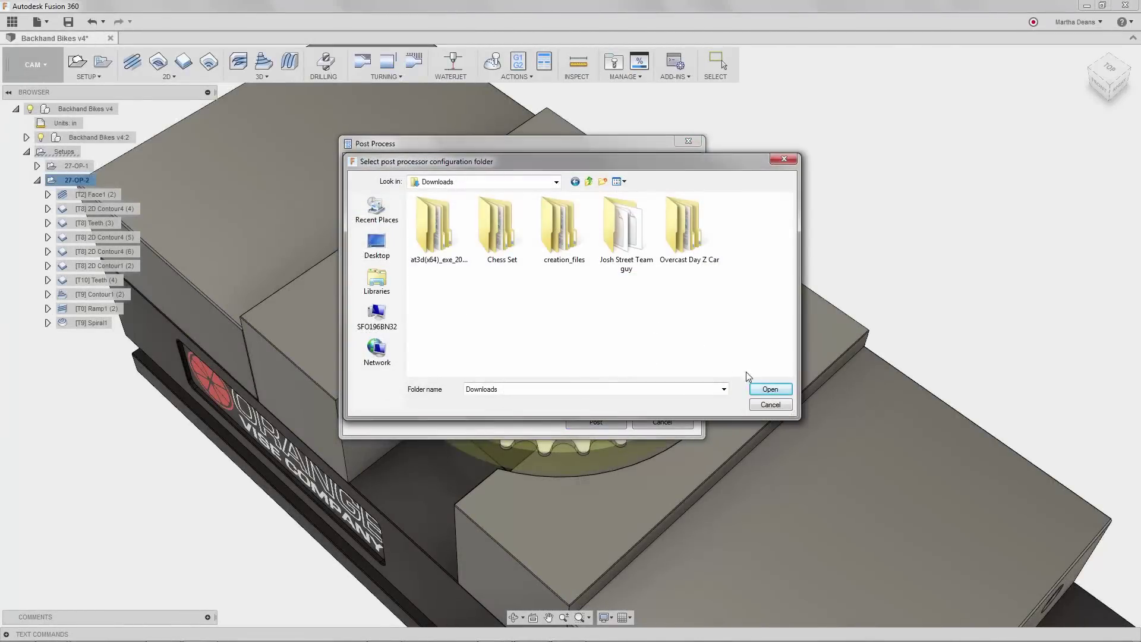
pyautogui.click(759, 388)
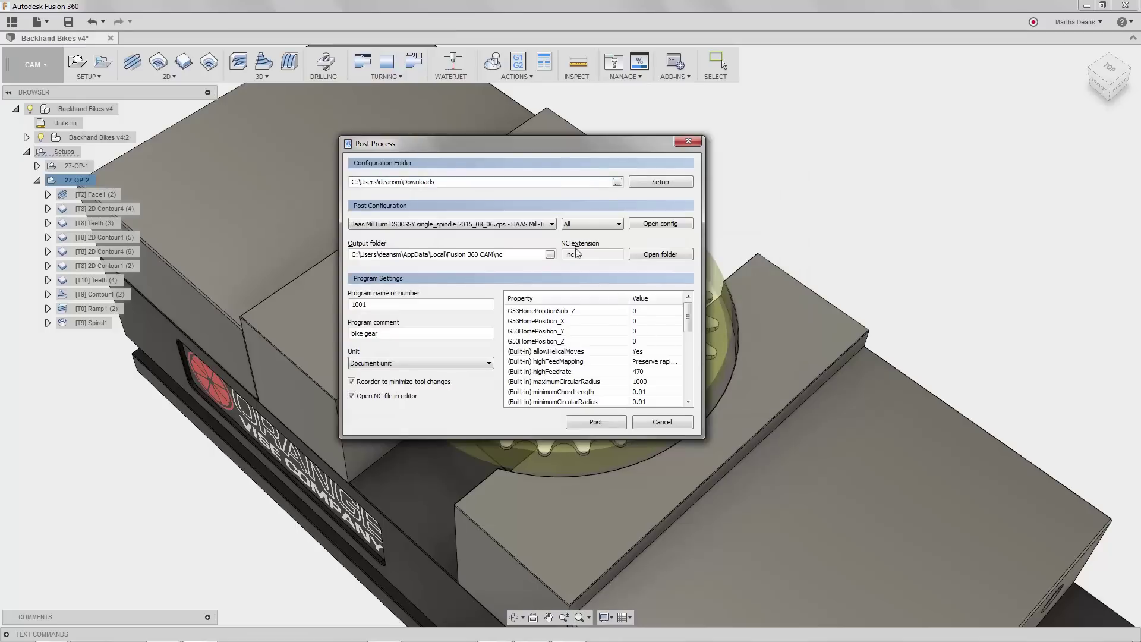
pyautogui.click(552, 226)
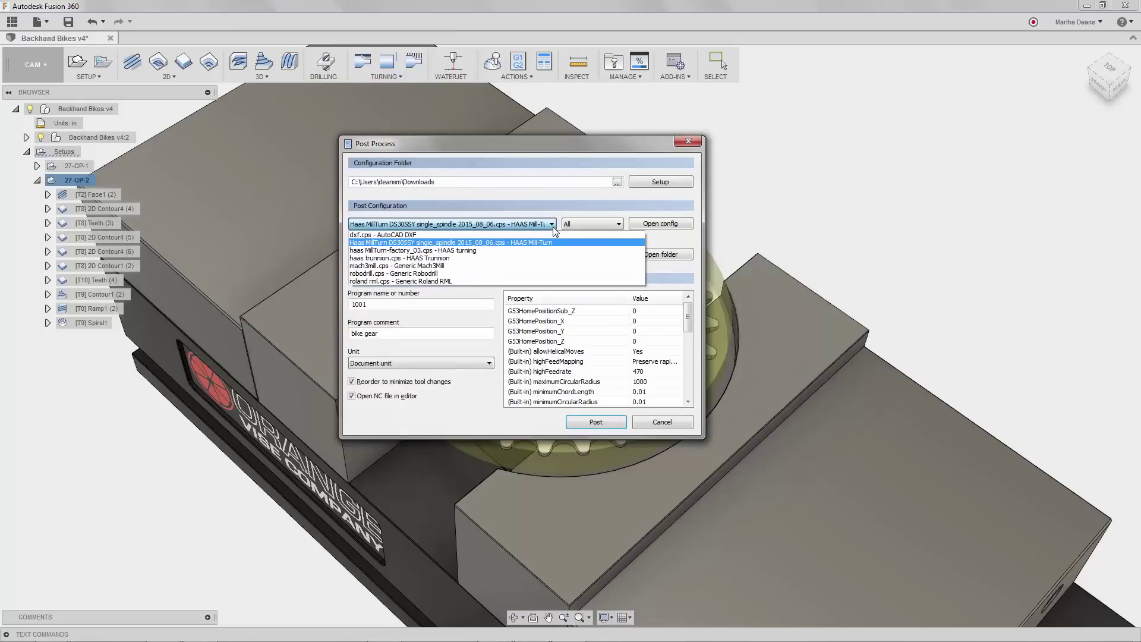
pyautogui.click(547, 273)
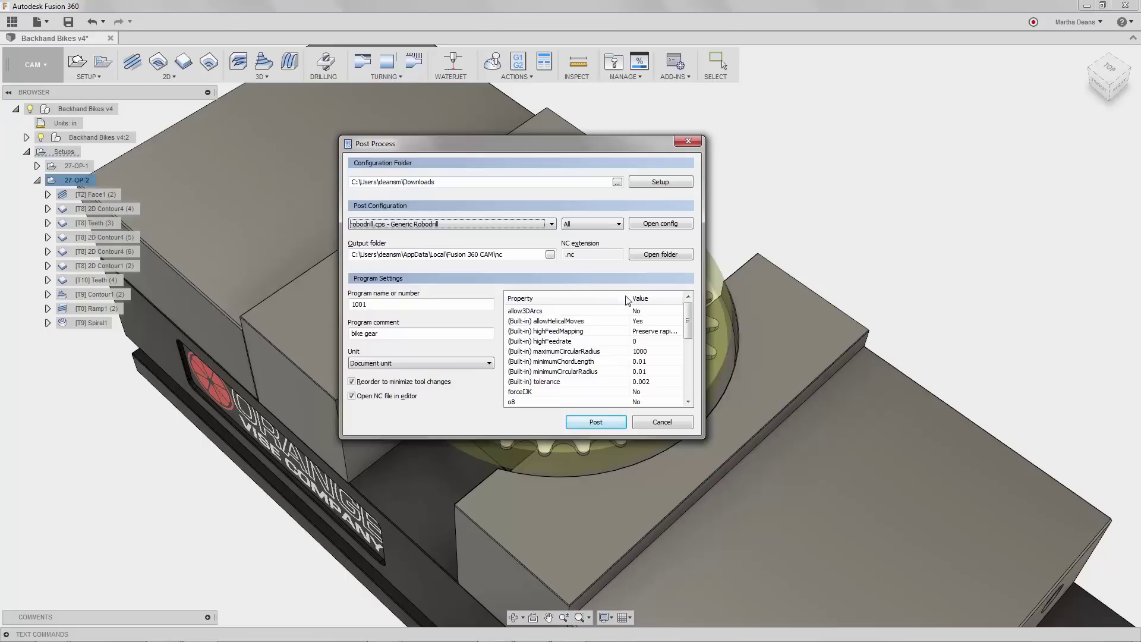
pyautogui.moveTo(687, 321)
pyautogui.mouseDown()
pyautogui.moveTo(693, 354)
pyautogui.moveTo(689, 324)
pyautogui.mouseUp()
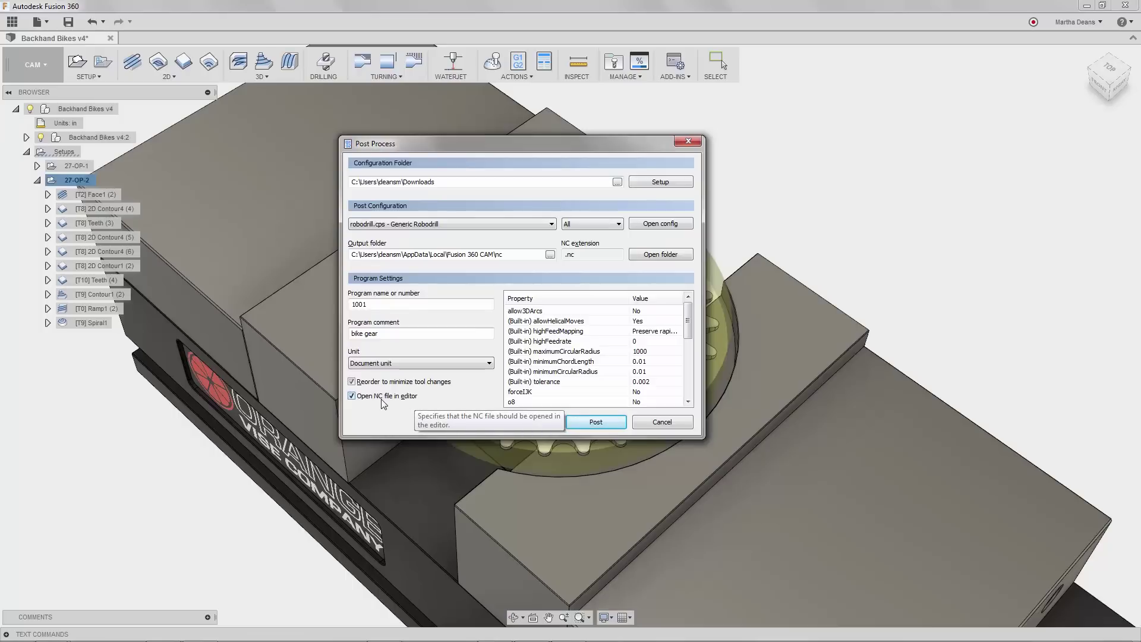
# - Post the bike gear toolpaths to 1001.nc
pyautogui.click(578, 423)
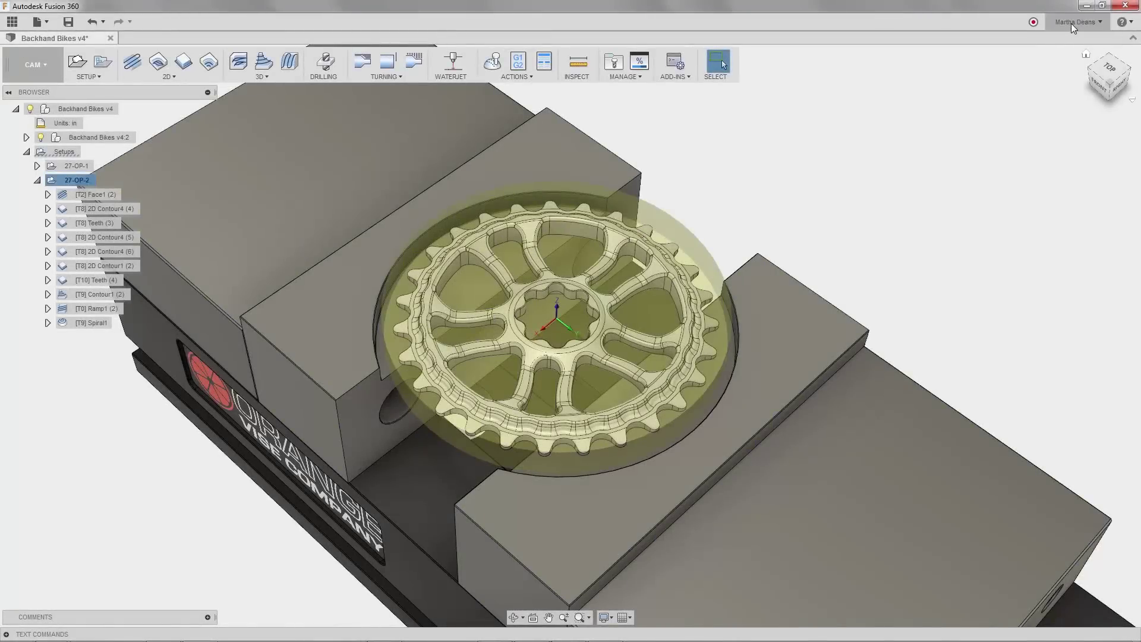
# - Show the CAM page of Fusion 360 Preferences via the account menu
pyautogui.click(1072, 23)
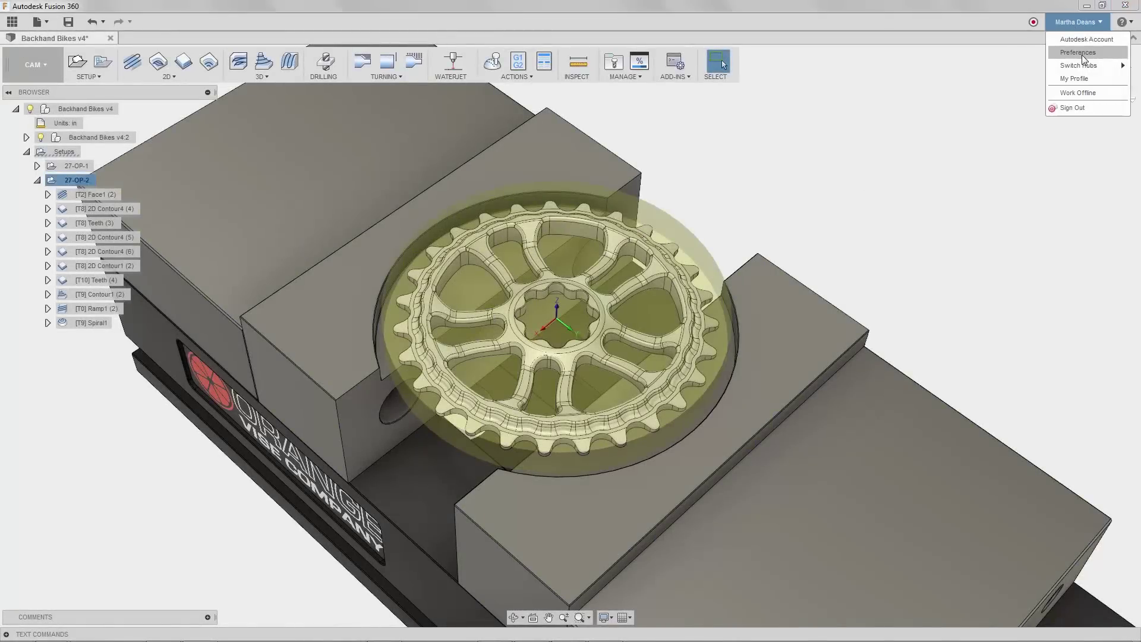
pyautogui.click(1083, 55)
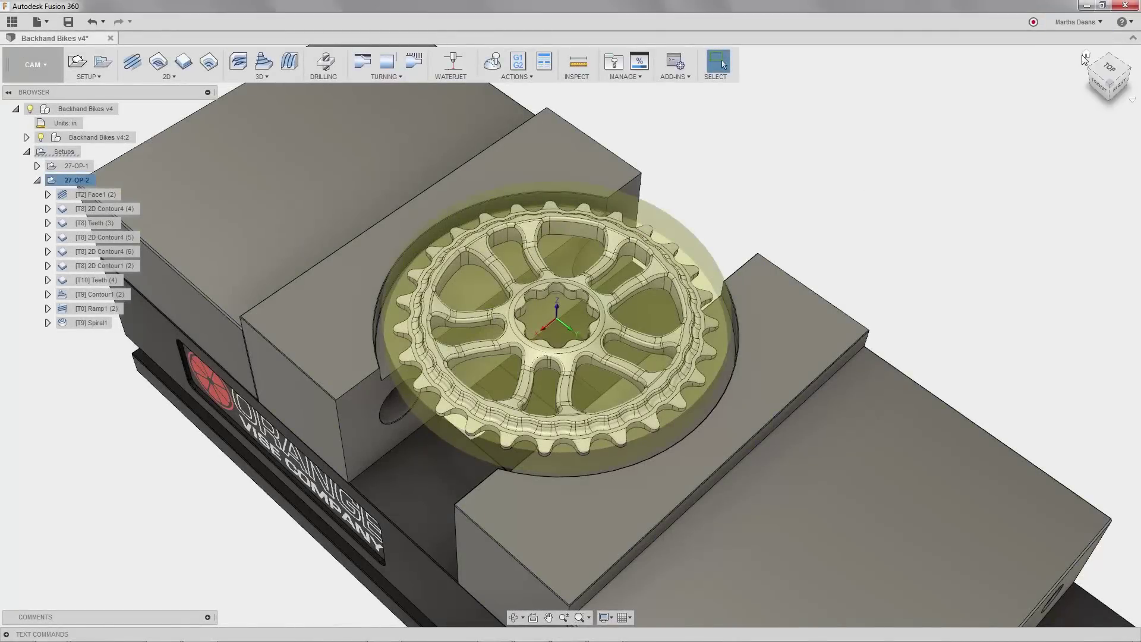
pyautogui.click(357, 229)
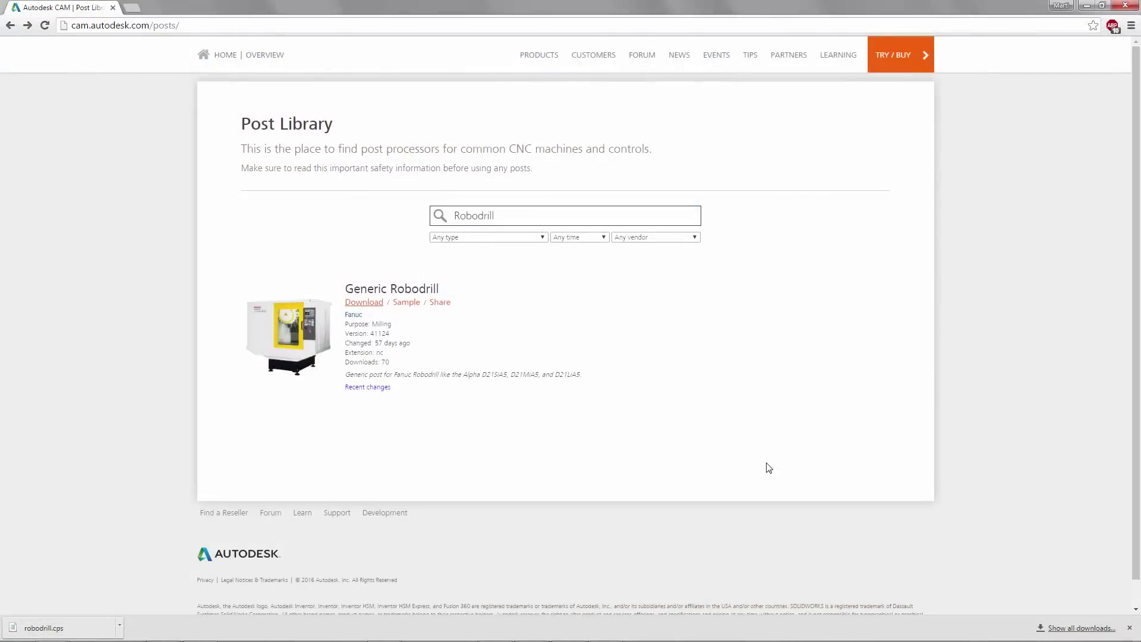
# - Go to the Inventor HSM & HSMWorks CAM forum via the site's FORUM link
pyautogui.click(641, 59)
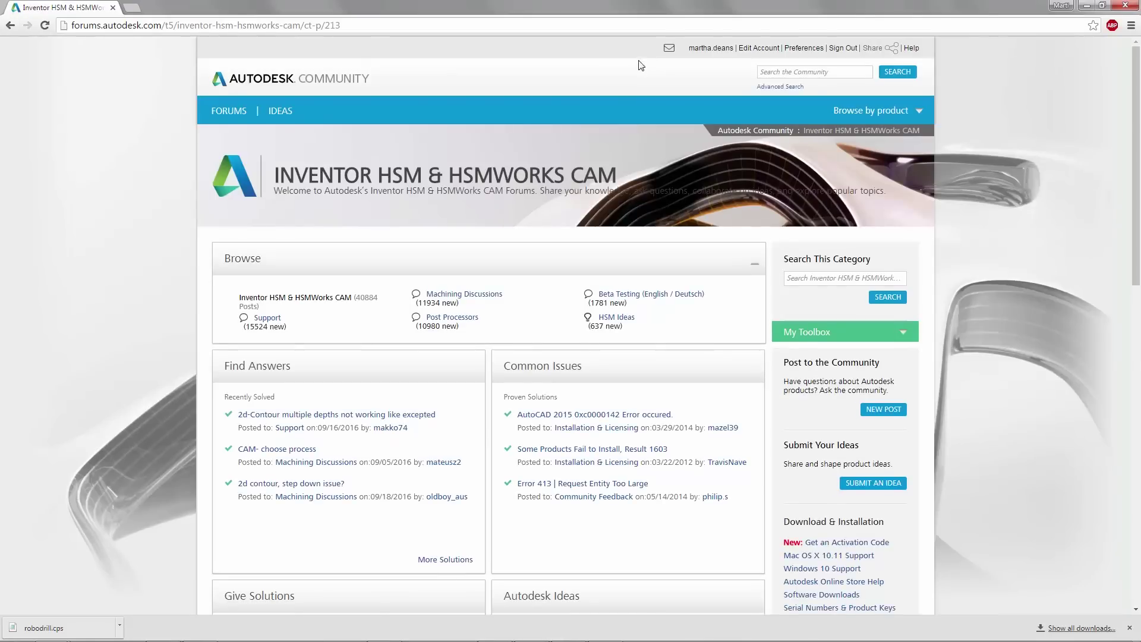
# - Open the Post Processors forum board to view its discussion threads
pyautogui.click(462, 326)
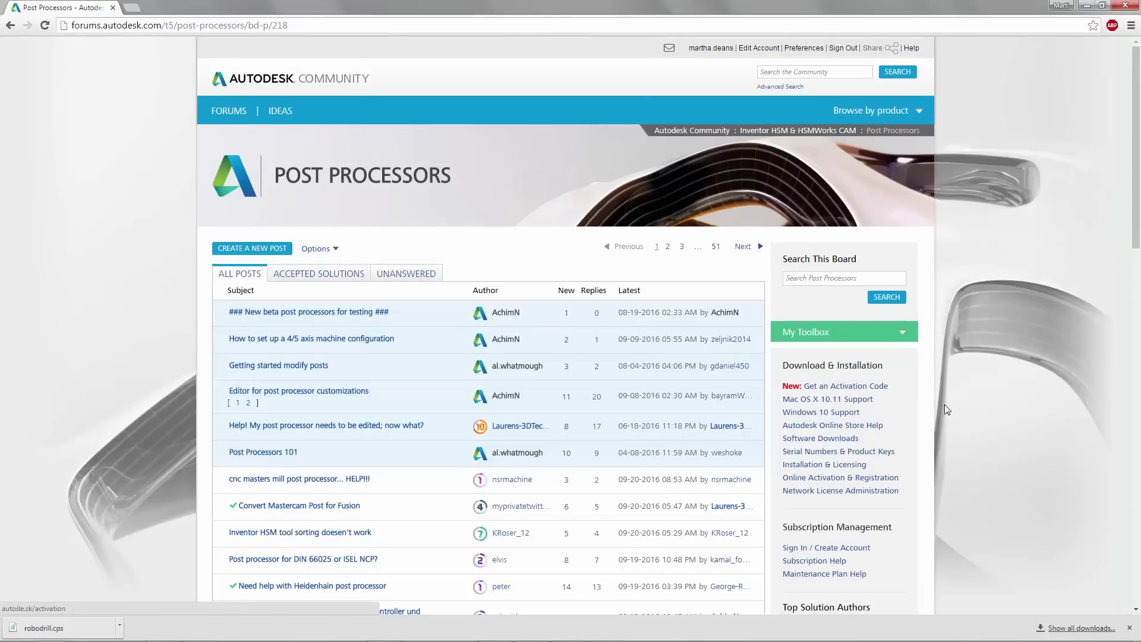
pyautogui.scroll(-1, 944, 410)
pyautogui.scroll(-4, 945, 409)
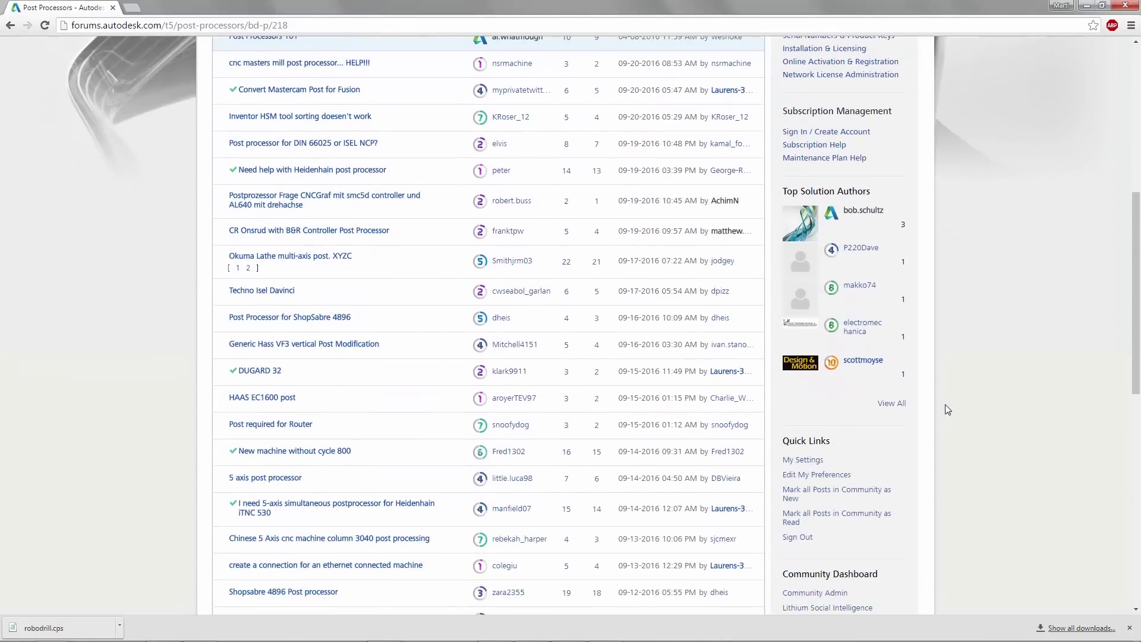
pyautogui.scroll(5, 946, 409)
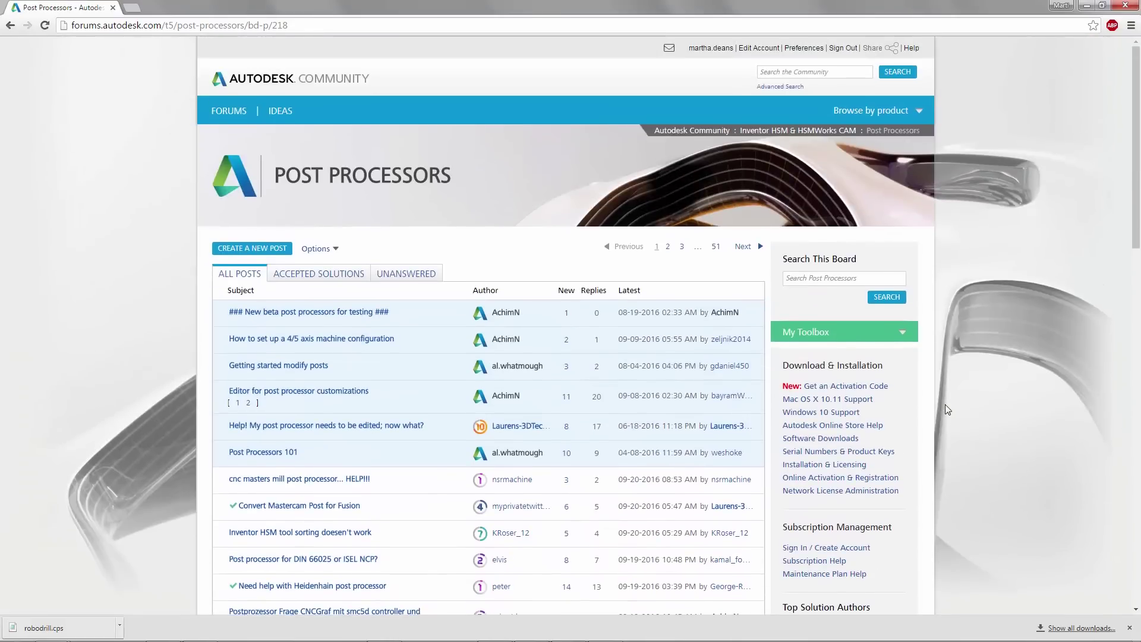